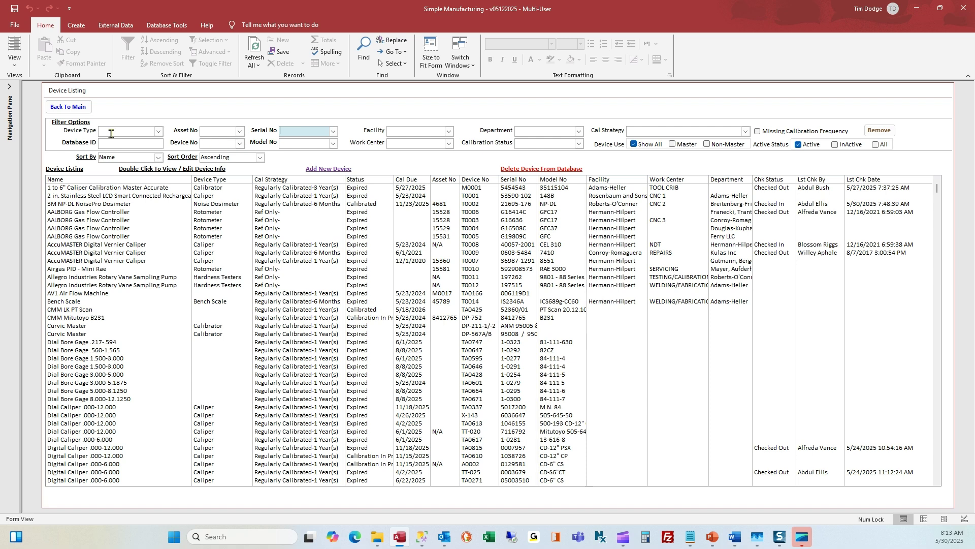
Filter the device listing to show only devices of type Caliper.
{"action": "left_click", "coordinate": [111, 133]}
{"action": "left_click", "coordinate": [284, 131]}
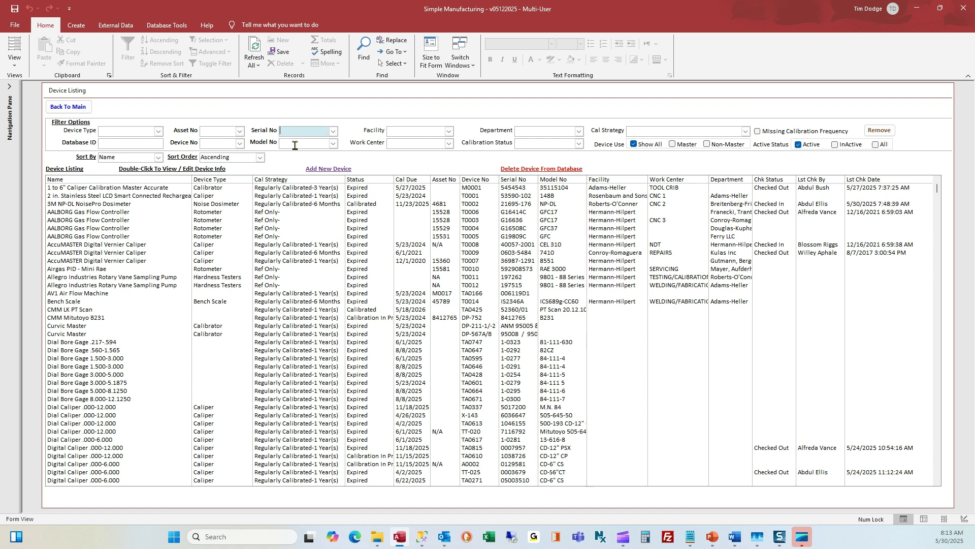
{"action": "left_click", "coordinate": [139, 132]}
{"action": "type", "text": "cable Testers"}
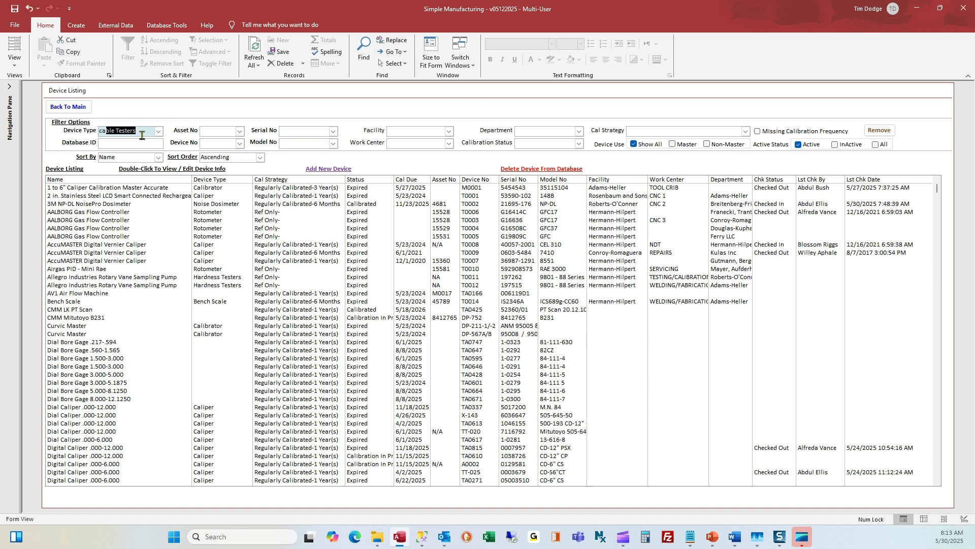
{"action": "left_click", "coordinate": [158, 131]}
{"action": "left_click", "coordinate": [147, 157]}
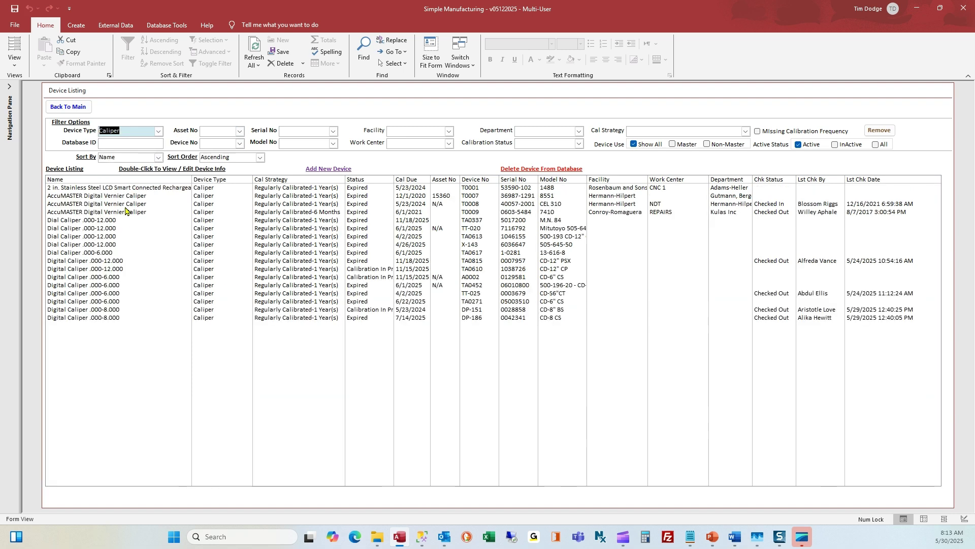
View the details of the AccuMASTER Digital Vernier Caliper with device number T0009, then return to the device listing.
{"action": "left_click", "coordinate": [128, 212]}
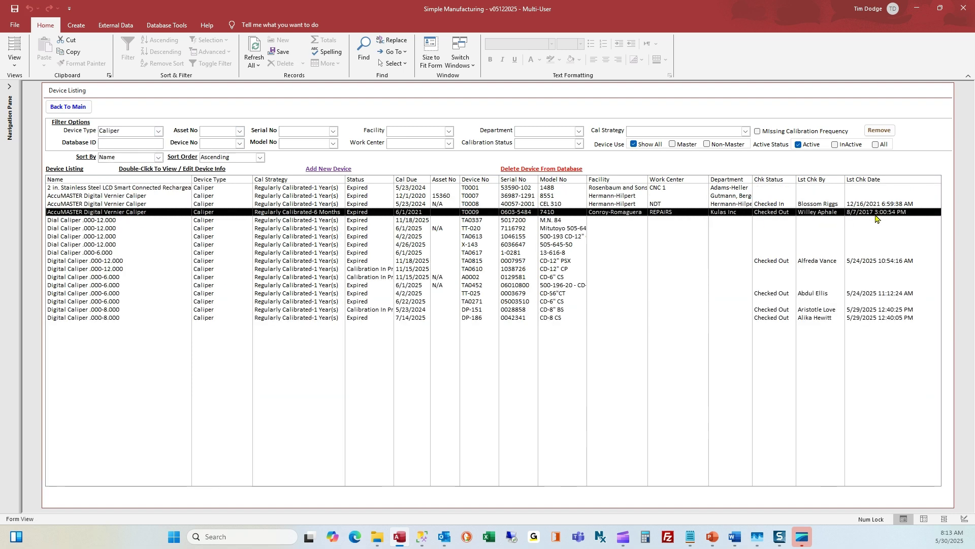
{"action": "double_click", "coordinate": [444, 212]}
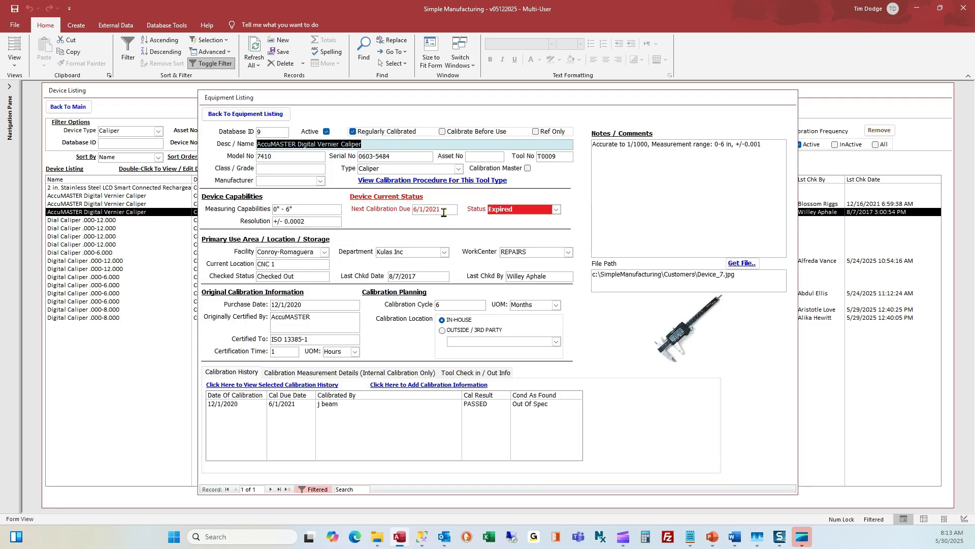
{"action": "left_click", "coordinate": [245, 116]}
Return to the main screen, open the Tool Check In / Out form and view its facility choices.
{"action": "left_click", "coordinate": [69, 108]}
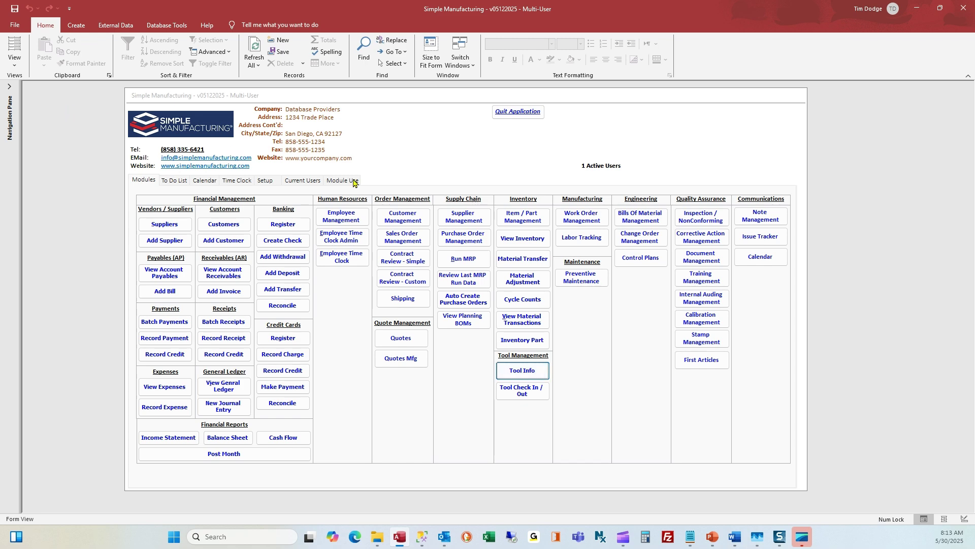
{"action": "left_click", "coordinate": [531, 395]}
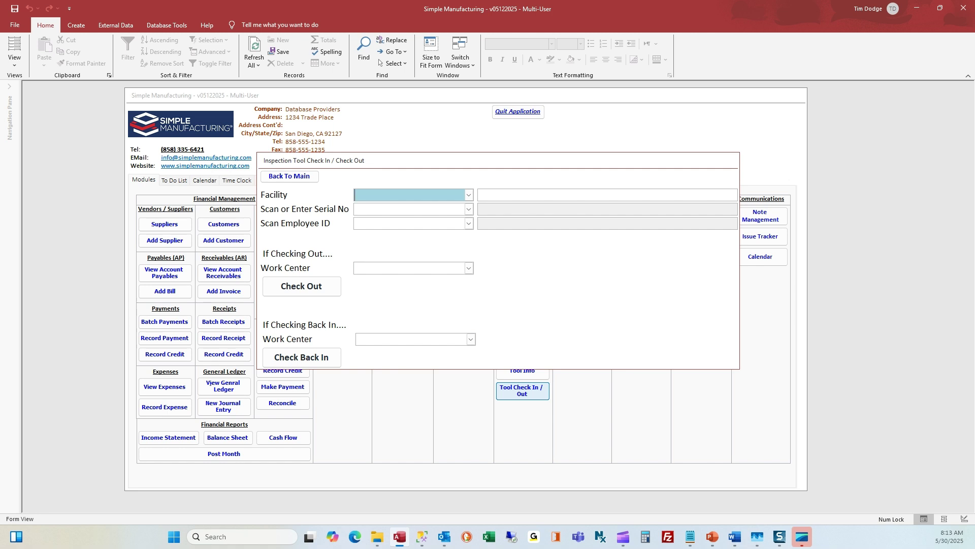
{"action": "key", "text": "alt+Tab"}
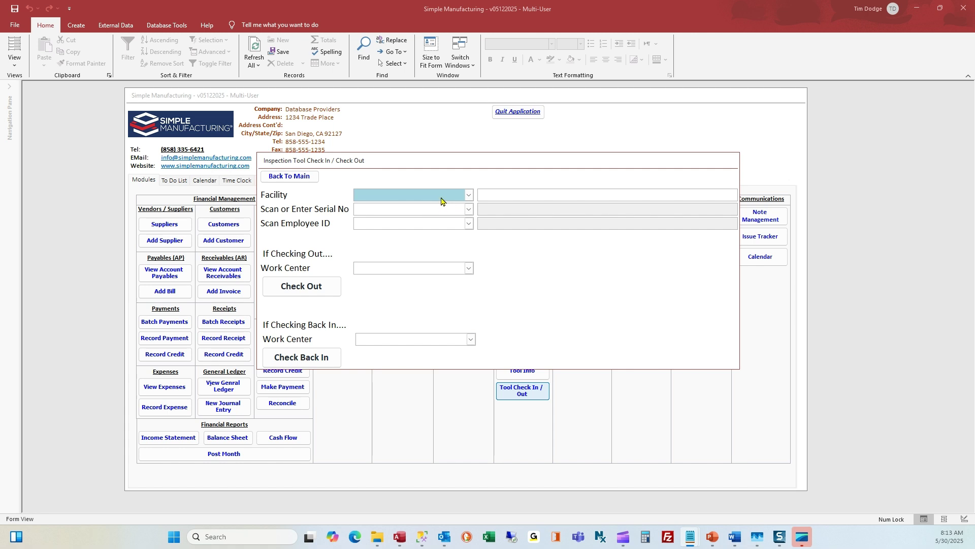
{"action": "left_click", "coordinate": [468, 196]}
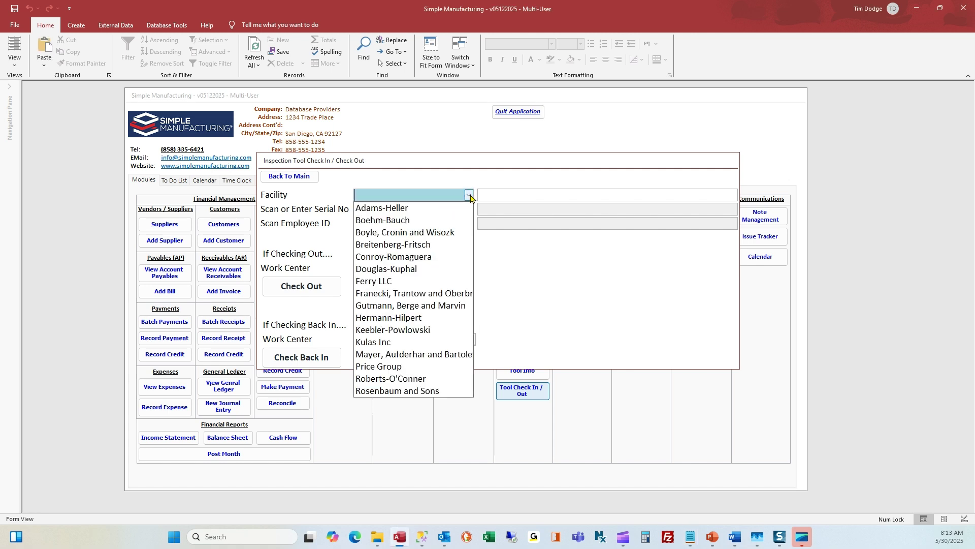
{"action": "left_click", "coordinate": [468, 196]}
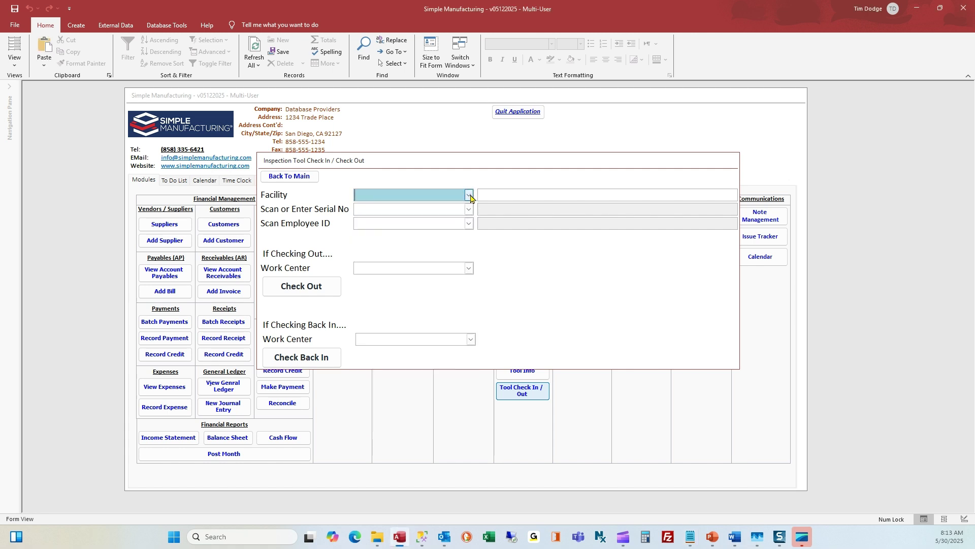
Look up the tool with serial number 40057-2001 in the check in / out form and acknowledge the alert.
{"action": "left_click", "coordinate": [393, 210]}
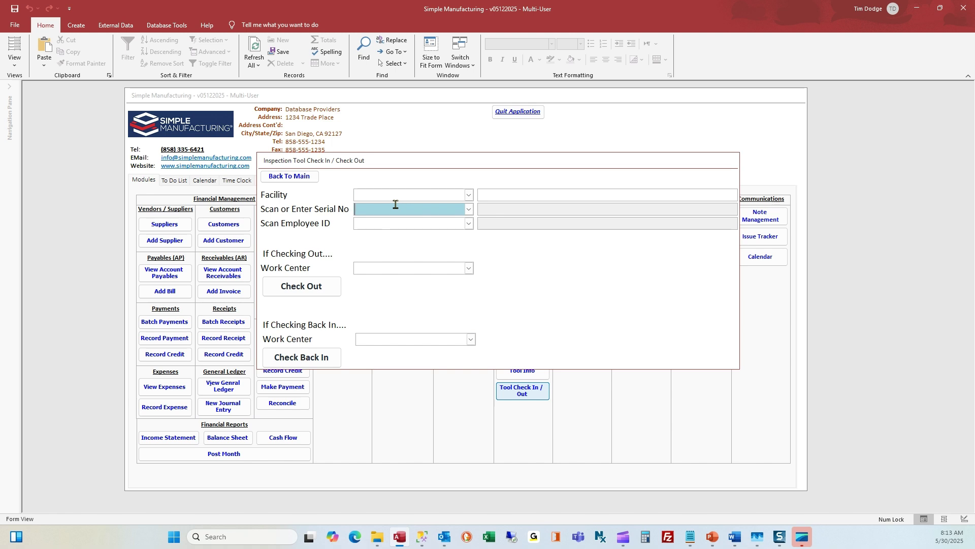
{"action": "type", "text": "40057-2001"}
{"action": "key", "text": "Return"}
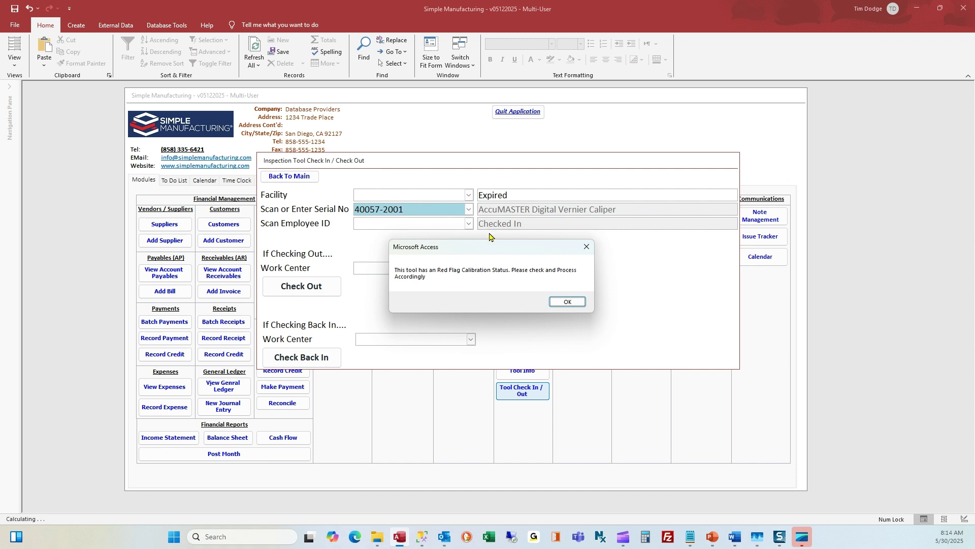
{"action": "key", "text": "alt+Tab"}
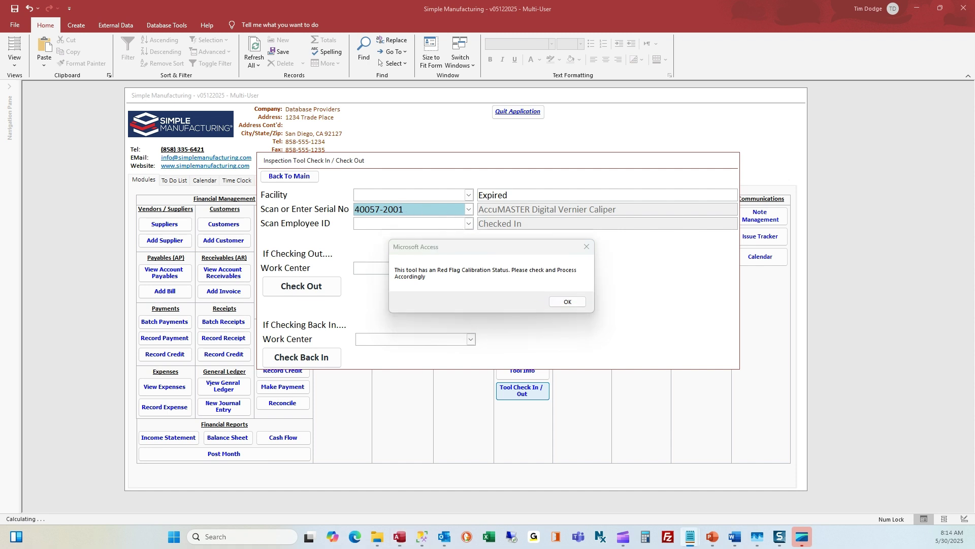
{"action": "left_click", "coordinate": [569, 302]}
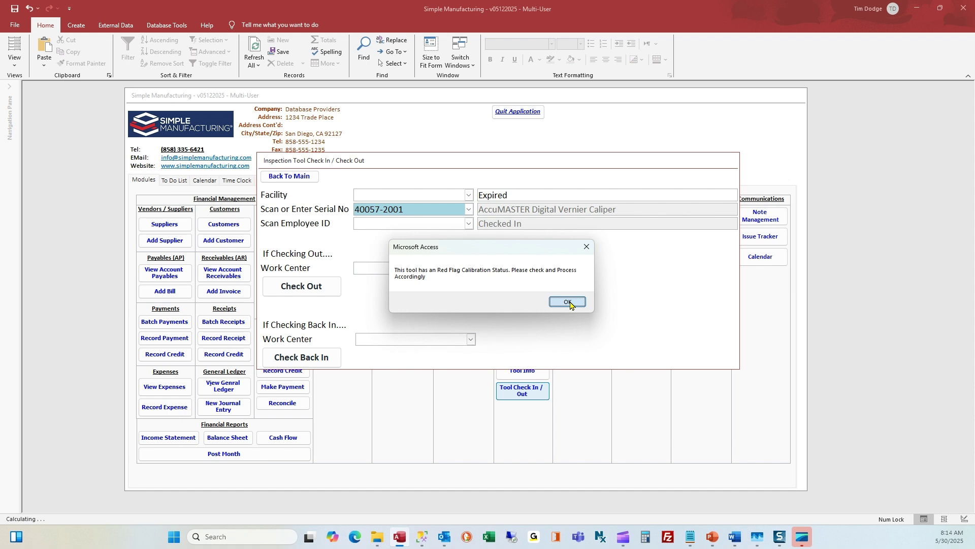
{"action": "left_click", "coordinate": [568, 301]}
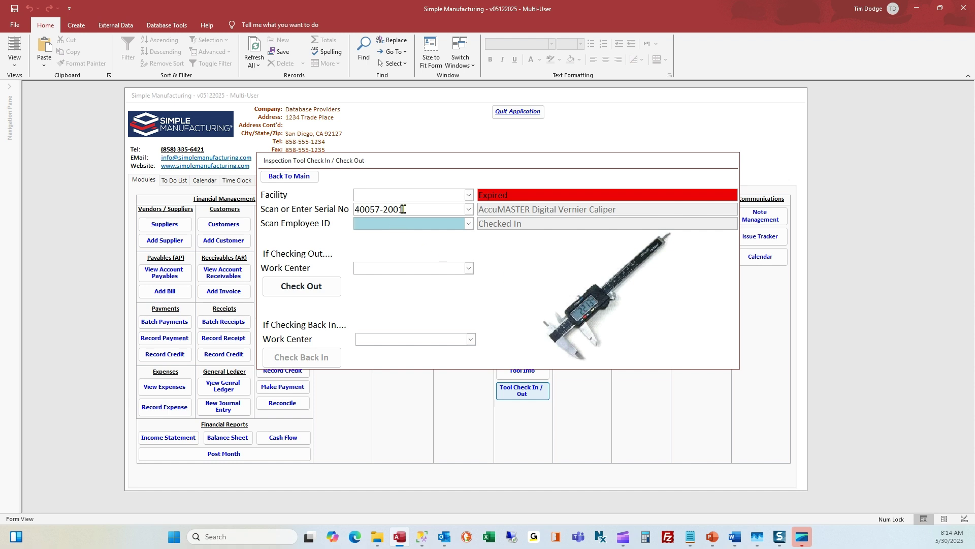
Replace the serial number in the check in / out form with 21695-176.
{"action": "left_click_drag", "start_coordinate": [402, 209], "coordinate": [341, 210]}
{"action": "type", "text": "21695-176"}
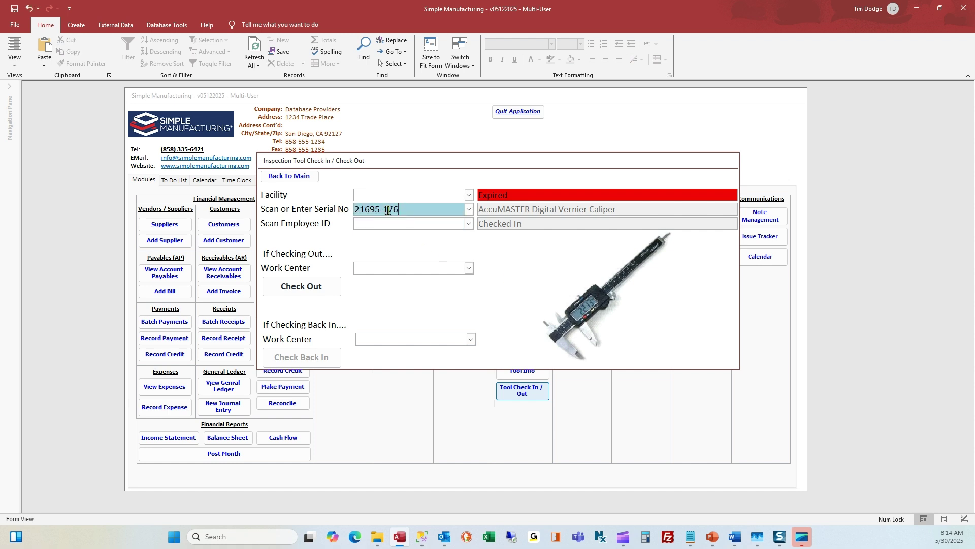
{"action": "key", "text": "Return"}
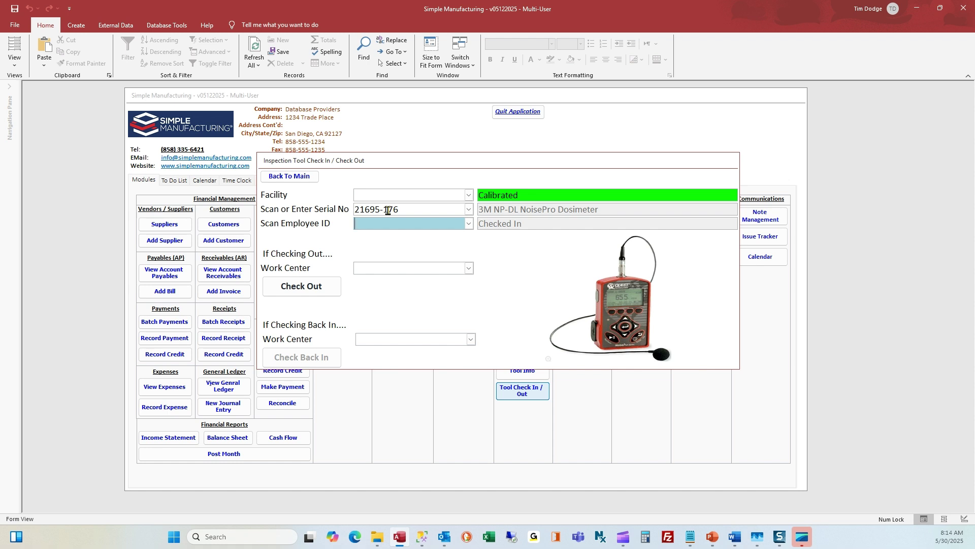
Choose the employee taking the tool, set the check-out work center to CNC 2 and check the tool out.
{"action": "left_click", "coordinate": [468, 224]}
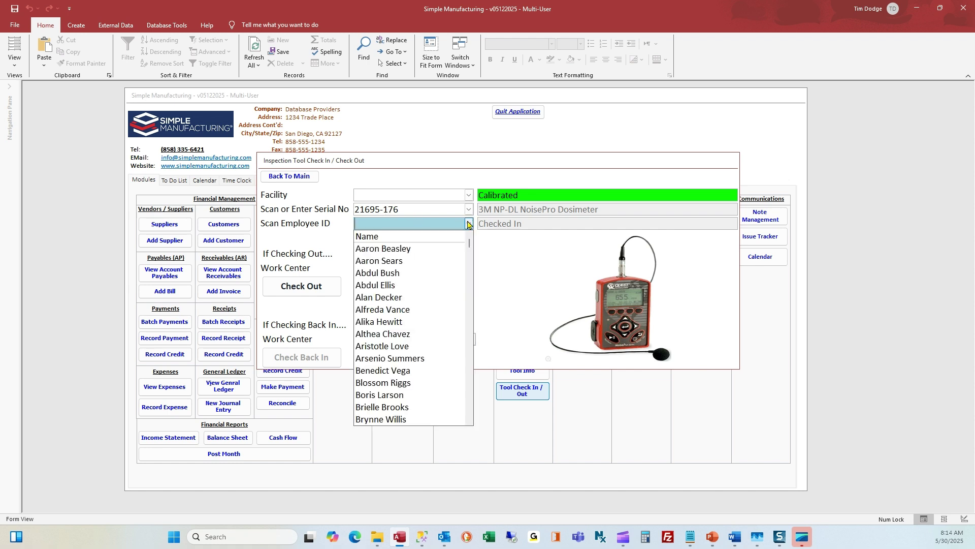
{"action": "left_click", "coordinate": [402, 310]}
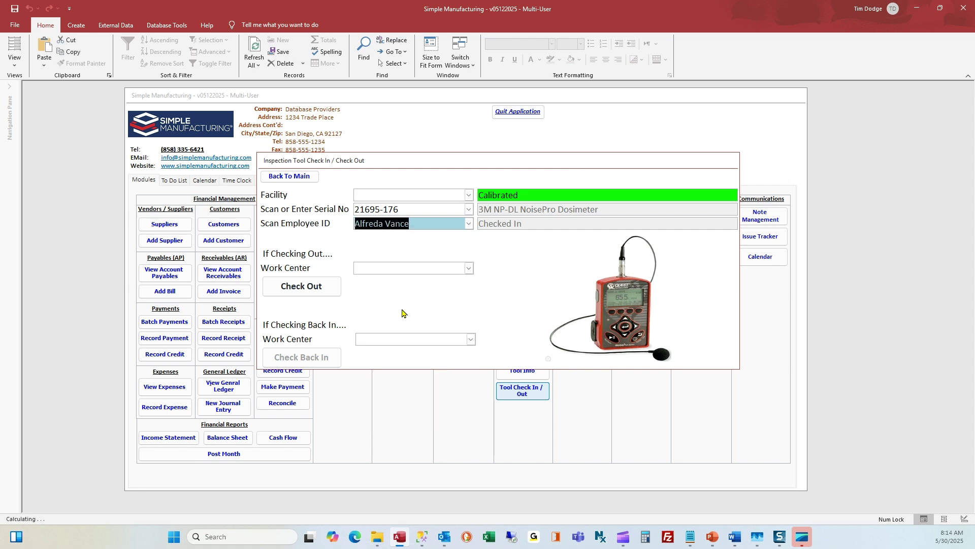
{"action": "left_click", "coordinate": [469, 269]}
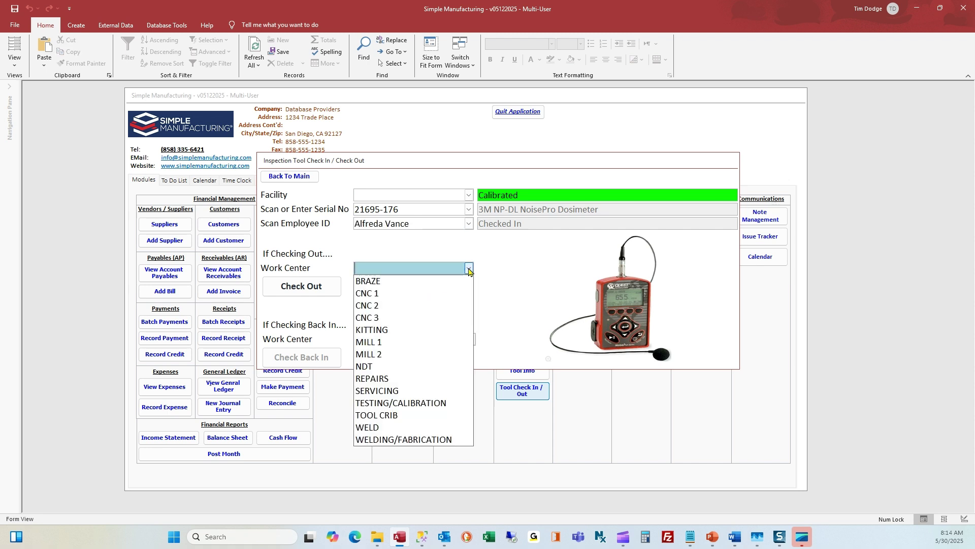
{"action": "left_click", "coordinate": [422, 306]}
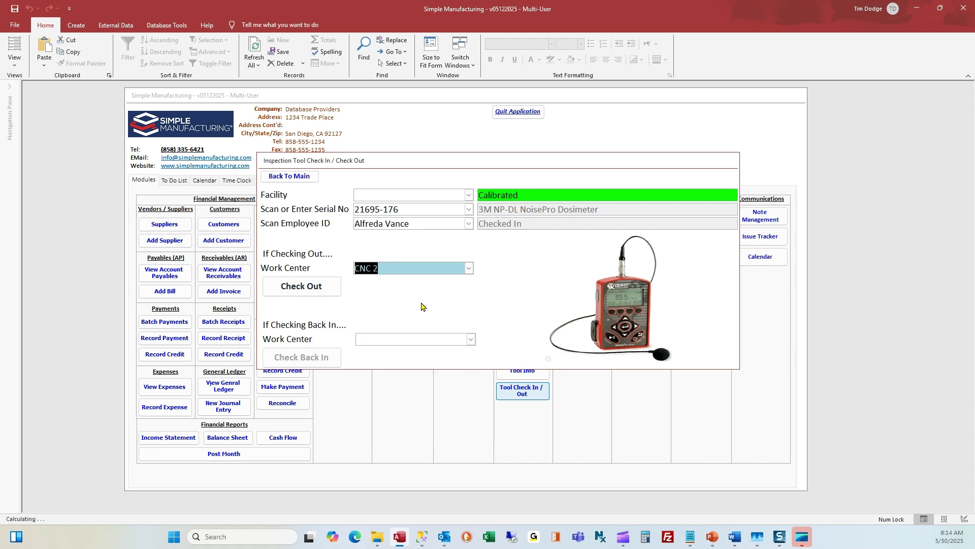
{"action": "left_click", "coordinate": [294, 289]}
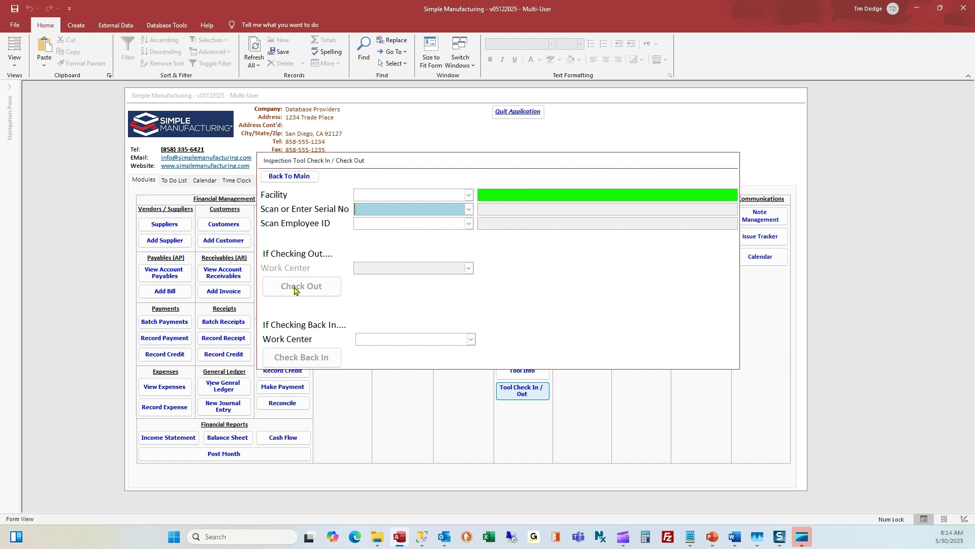
Open Tool Info from the main screen and filter the device listing by serial number 21695-176.
{"action": "left_click", "coordinate": [302, 178]}
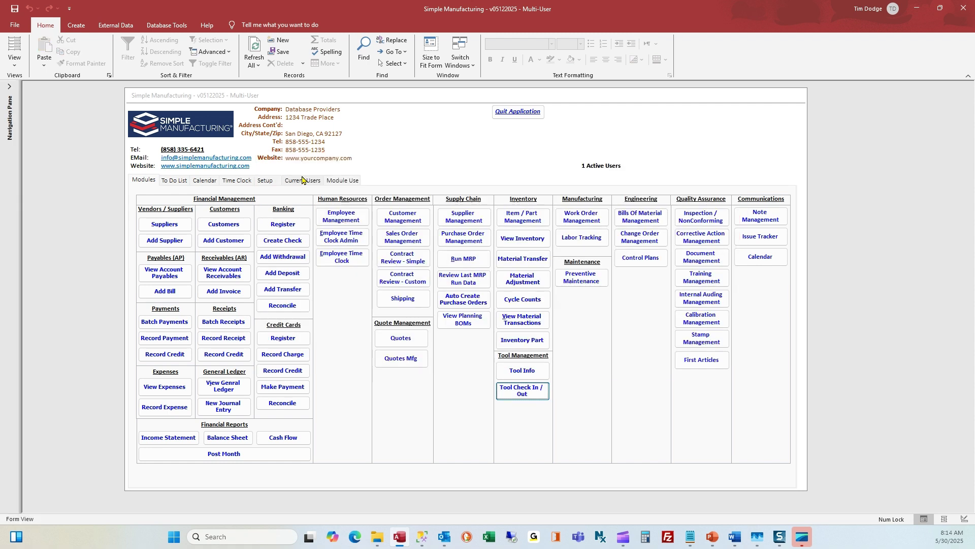
{"action": "left_click", "coordinate": [524, 372]}
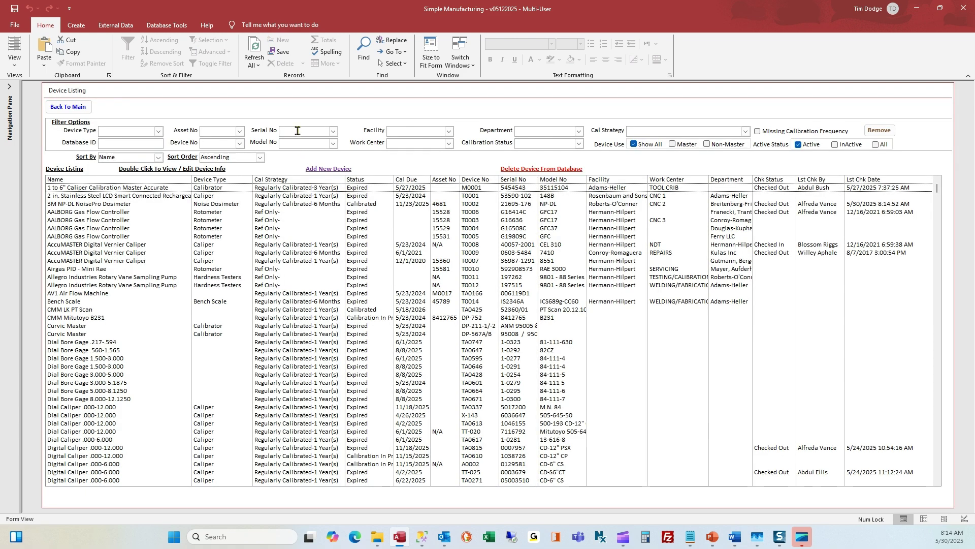
{"action": "left_click", "coordinate": [299, 129]}
{"action": "key", "text": "ctrl+v"}
{"action": "key", "text": "Return"}
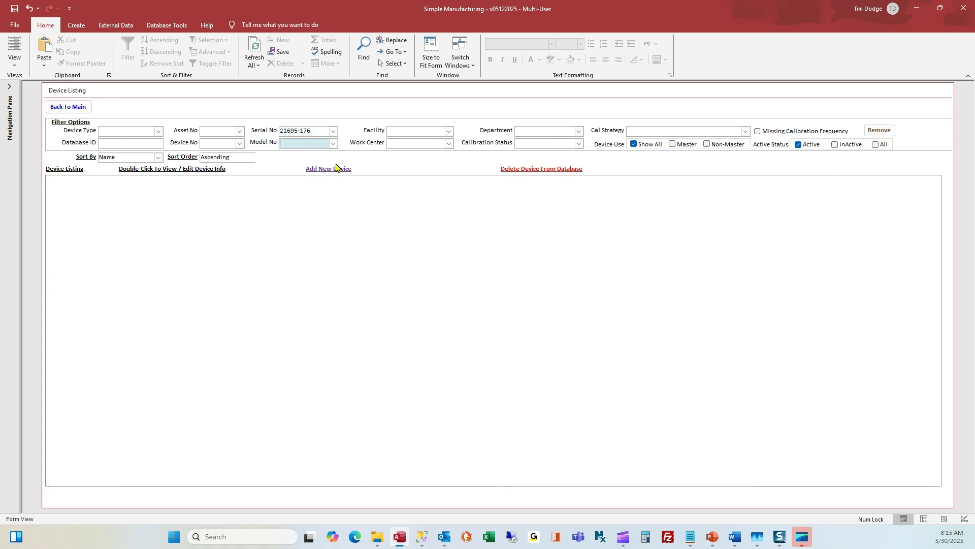
{"action": "left_click", "coordinate": [301, 191]}
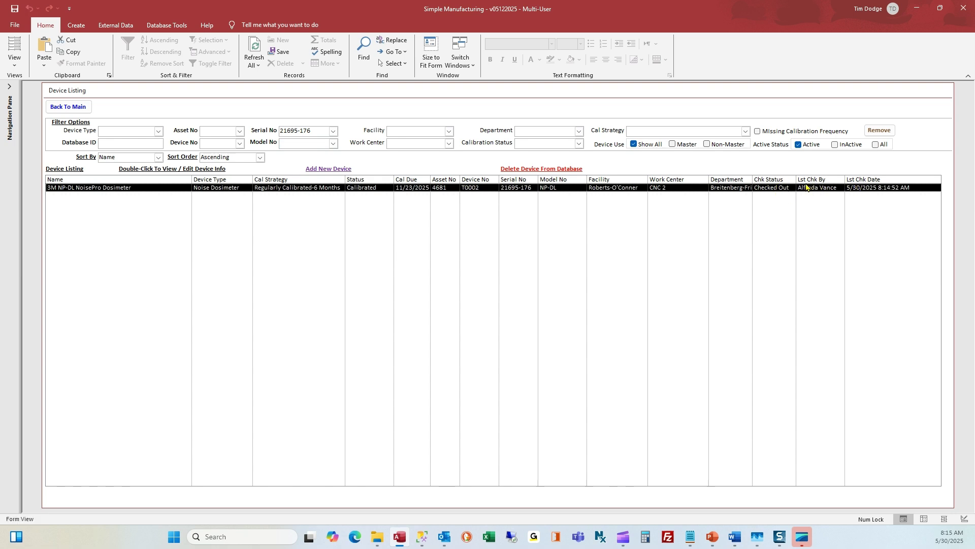
Open the 3M NP-DL NoisePro Dosimeter record, review its checked status, last checked date and last checked by, and return to the listing.
{"action": "double_click", "coordinate": [336, 186]}
{"action": "left_click", "coordinate": [291, 276]}
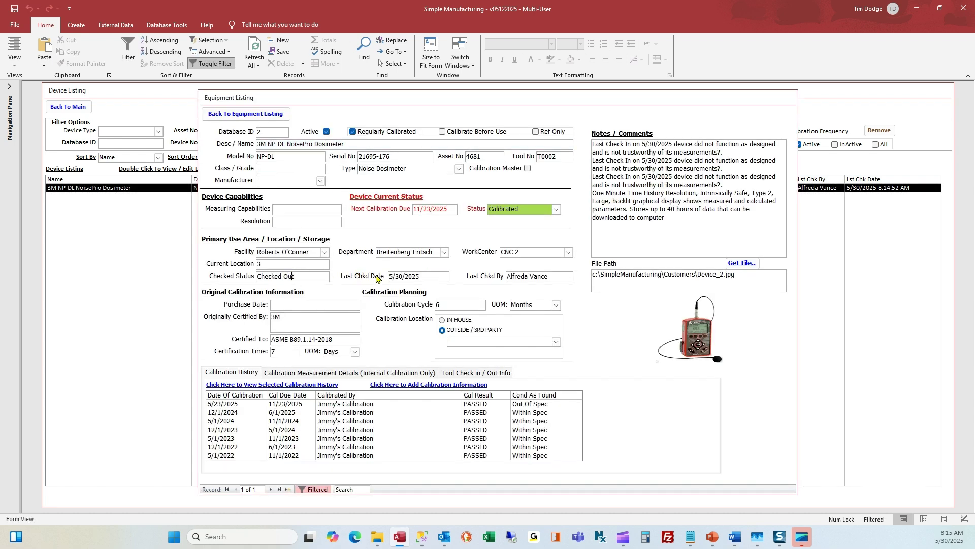
{"action": "left_click", "coordinate": [407, 275]}
{"action": "left_click", "coordinate": [524, 275]}
{"action": "left_click", "coordinate": [249, 114]}
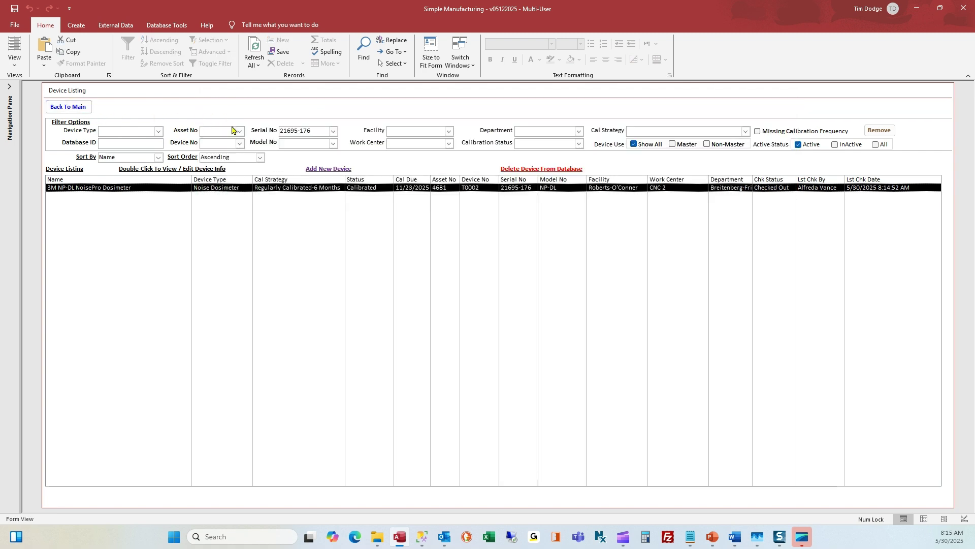
Go back to the main screen, reopen the Tool Check In / Out form and enter serial number 21695-176.
{"action": "left_click", "coordinate": [77, 107]}
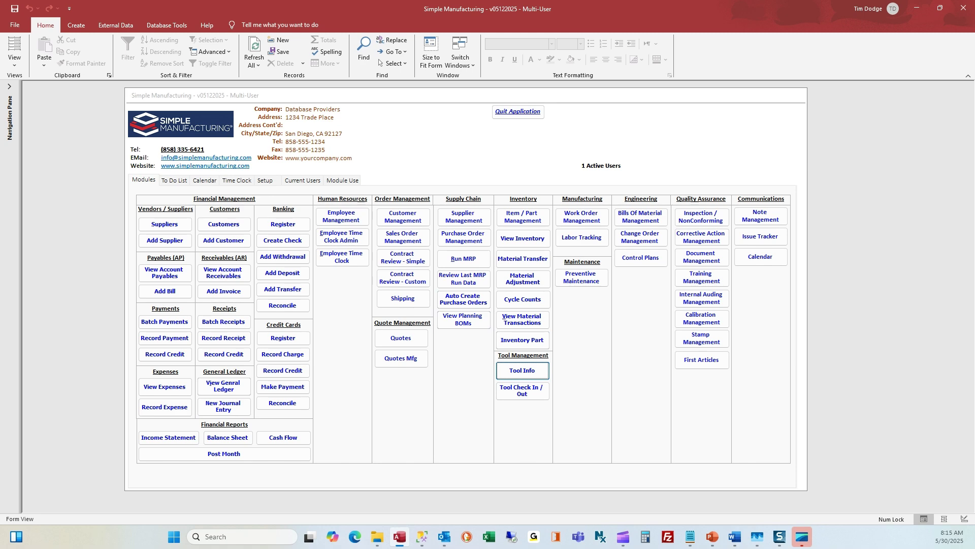
{"action": "left_click", "coordinate": [533, 391]}
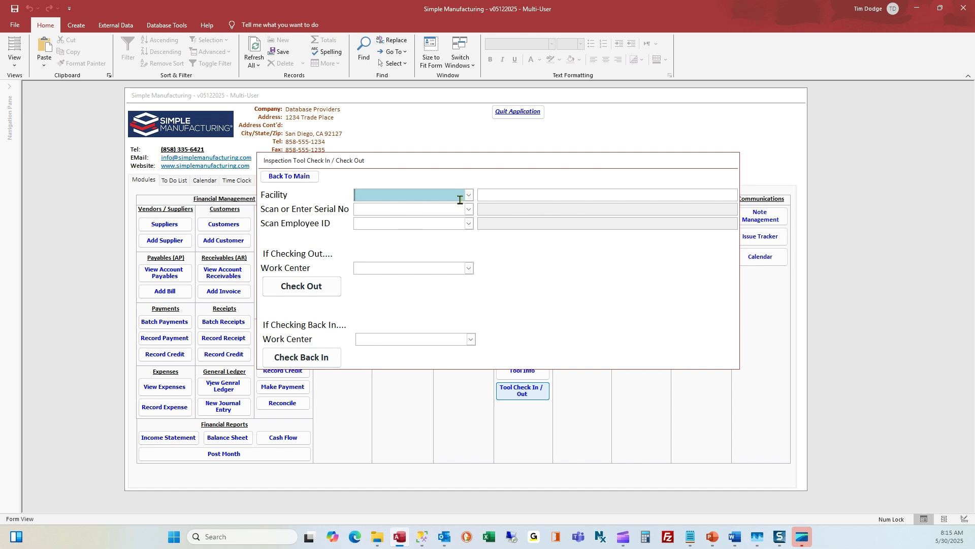
{"action": "left_click", "coordinate": [420, 211]}
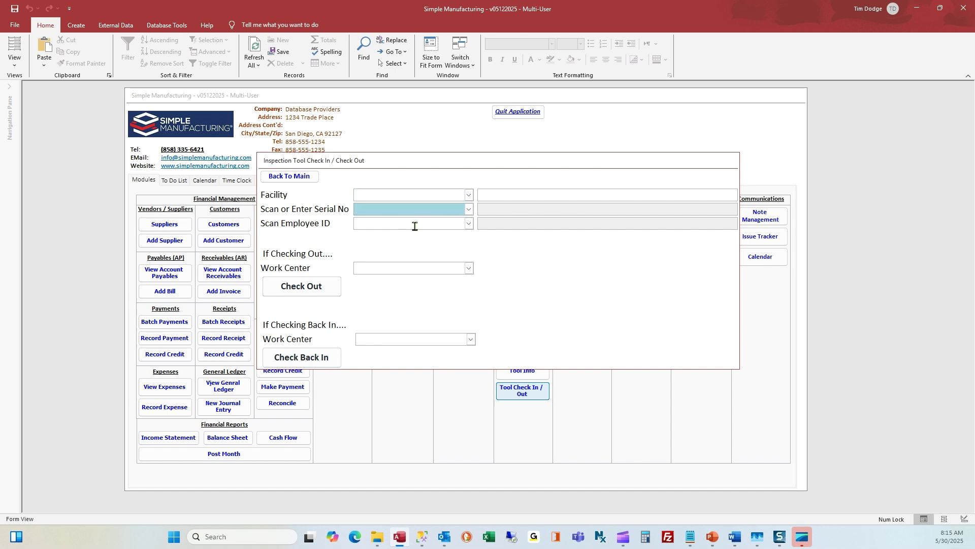
{"action": "type", "text": "21695-176"}
{"action": "key", "text": "Return"}
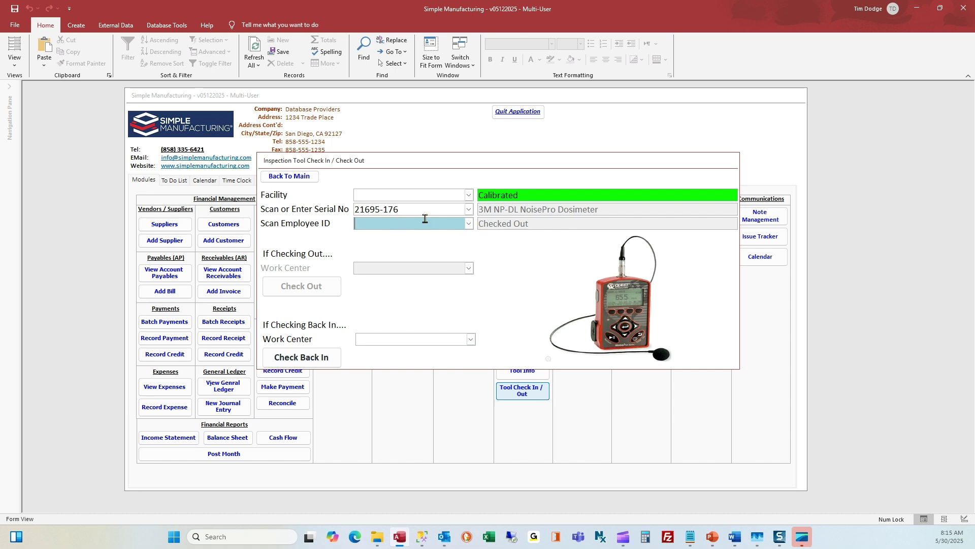
Choose the returning employee, set the check-in work center to TOOL CRIB and check the tool back in, answering No to the drop and suspect-measurement questions.
{"action": "left_click", "coordinate": [470, 224]}
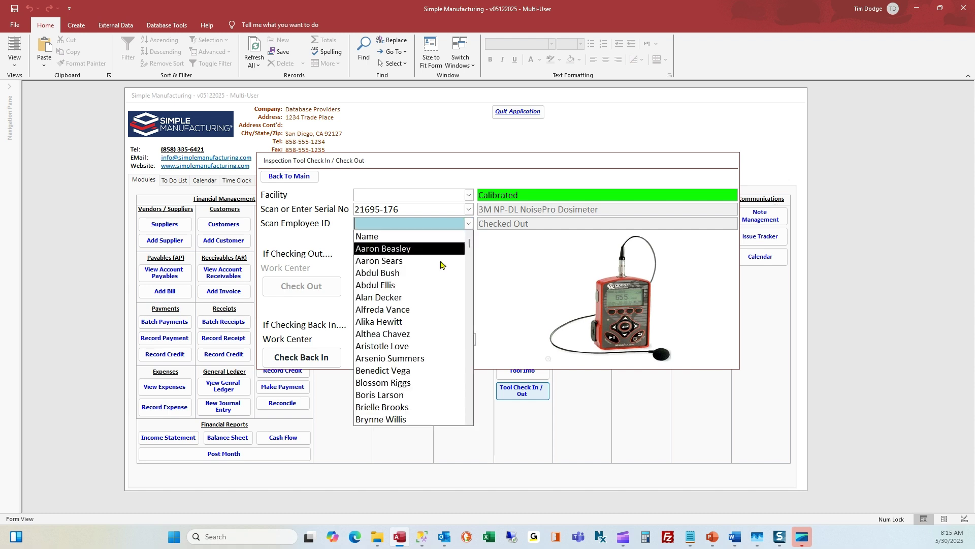
{"action": "left_click", "coordinate": [418, 302]}
{"action": "left_click", "coordinate": [470, 339]}
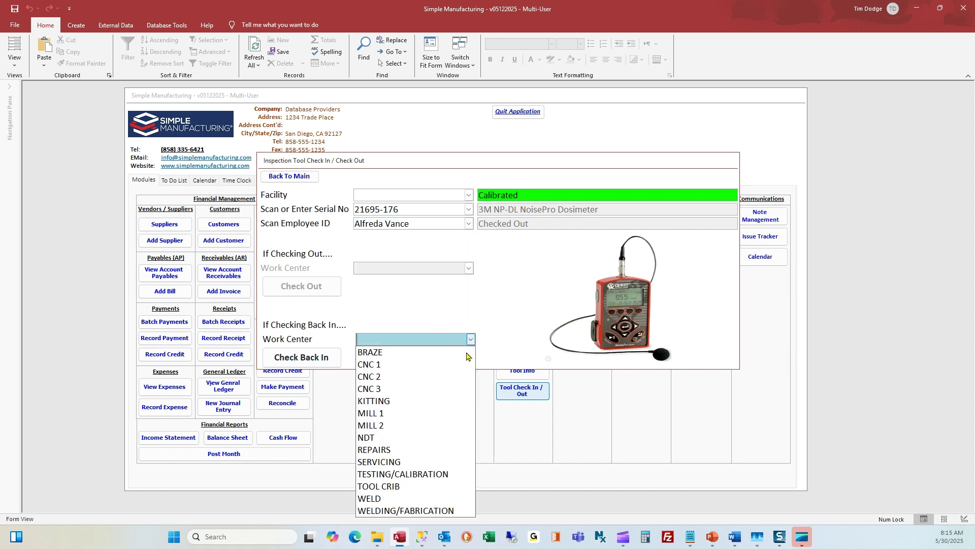
{"action": "left_click", "coordinate": [394, 484]}
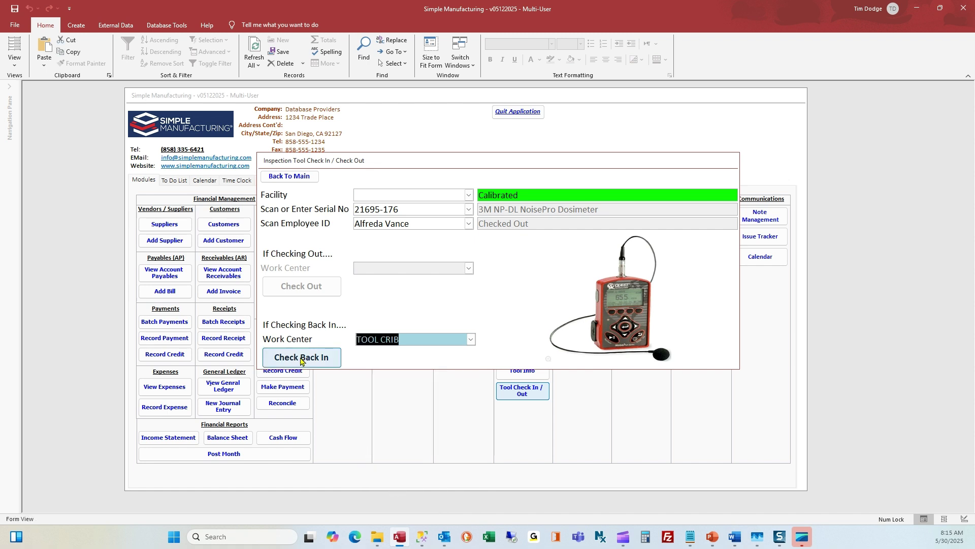
{"action": "left_click", "coordinate": [302, 361]}
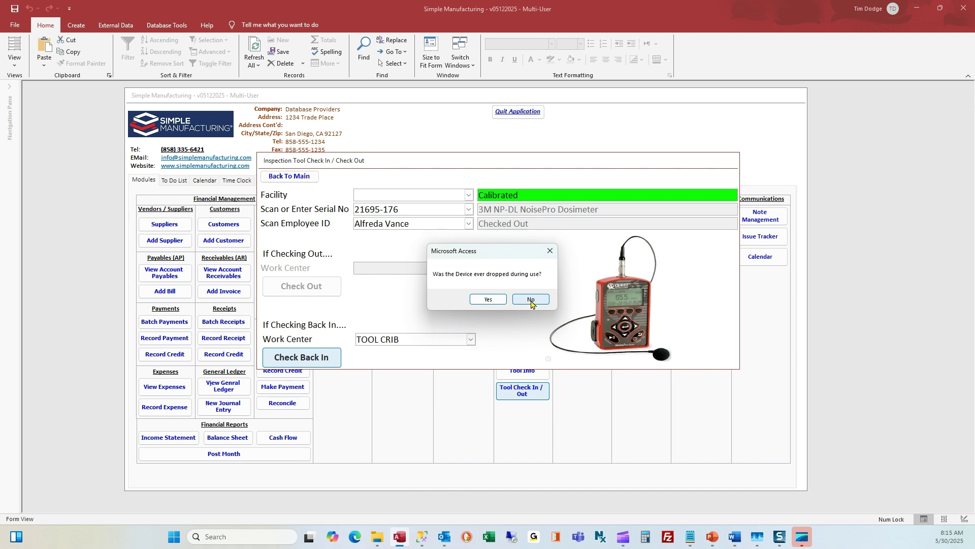
{"action": "left_click", "coordinate": [531, 300]}
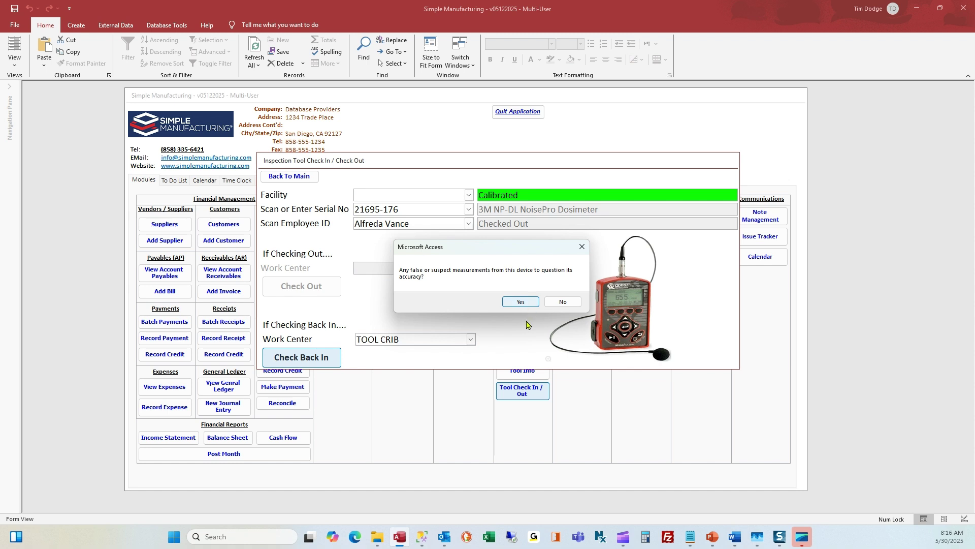
{"action": "left_click", "coordinate": [561, 302]}
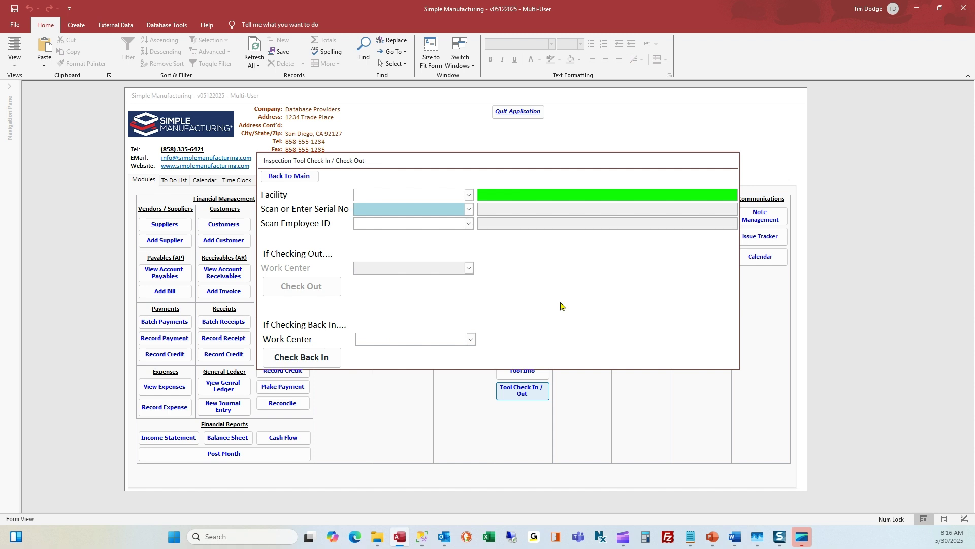
Return to the main screen, reopen the Tool Check In / Out form and enter serial number 21695-176.
{"action": "left_click", "coordinate": [299, 178]}
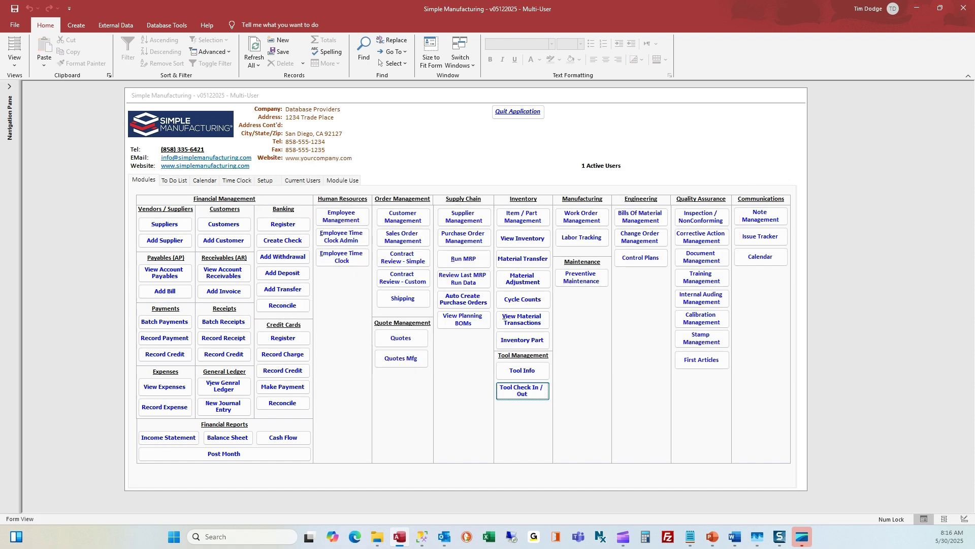
{"action": "key", "text": "alt+Tab"}
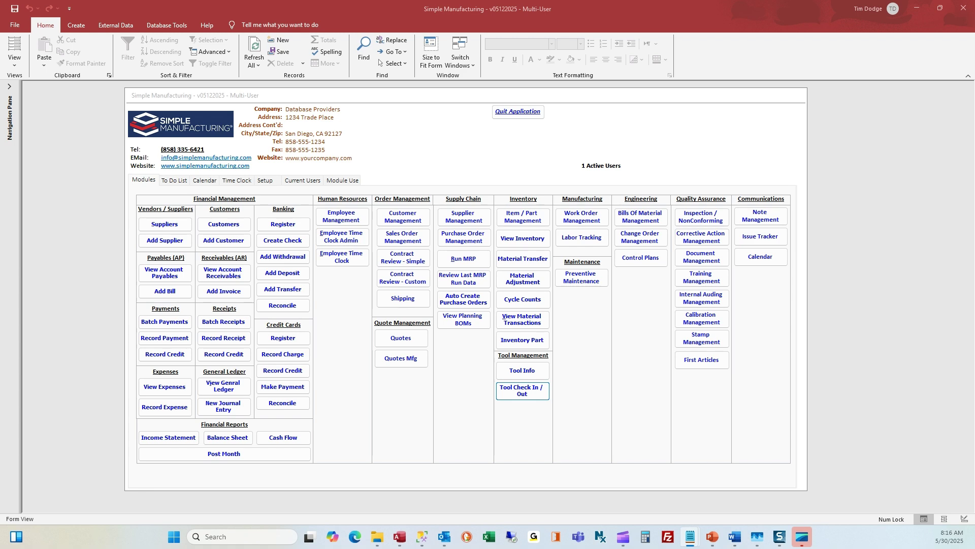
{"action": "left_click", "coordinate": [522, 390]}
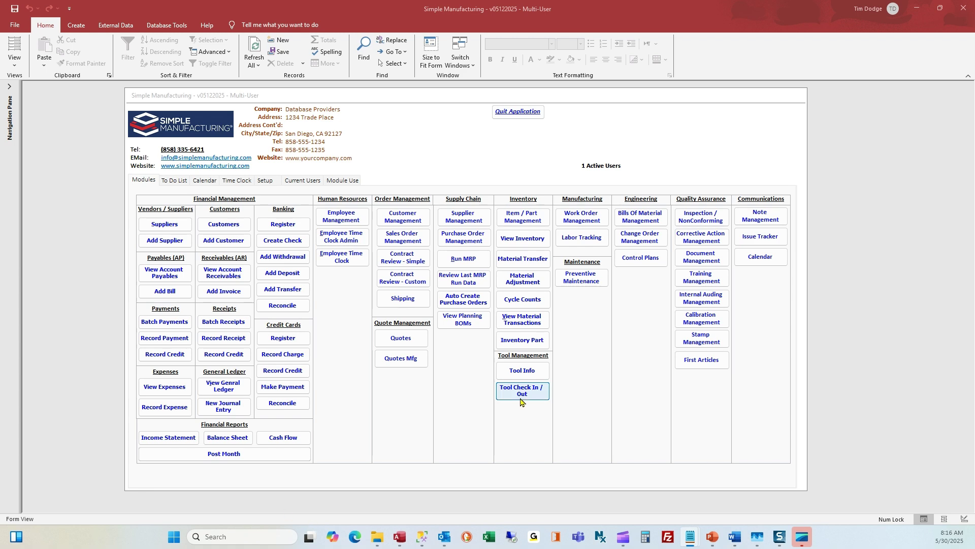
{"action": "left_click", "coordinate": [410, 209]}
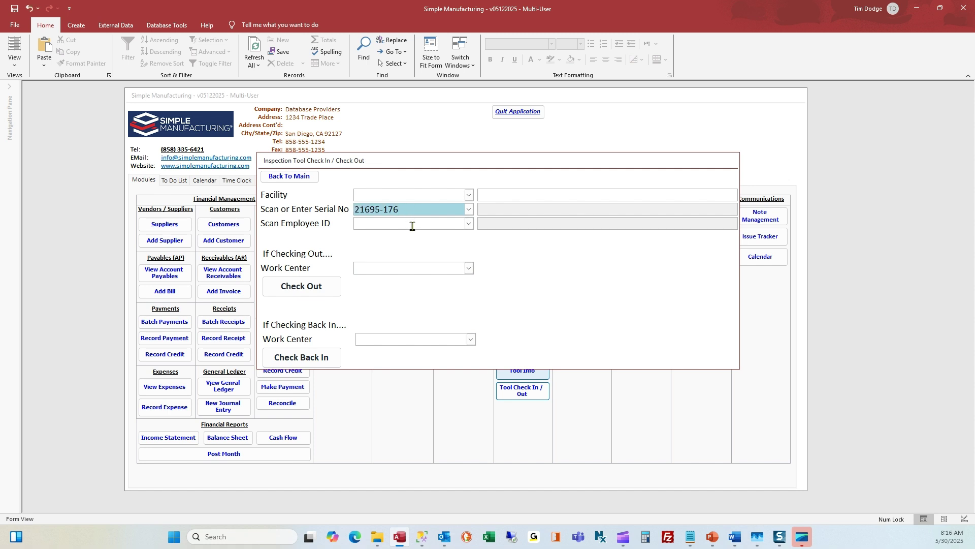
Choose the employee taking the dosimeter, set the check-out work center to NDT and check the tool out.
{"action": "left_click", "coordinate": [412, 226]}
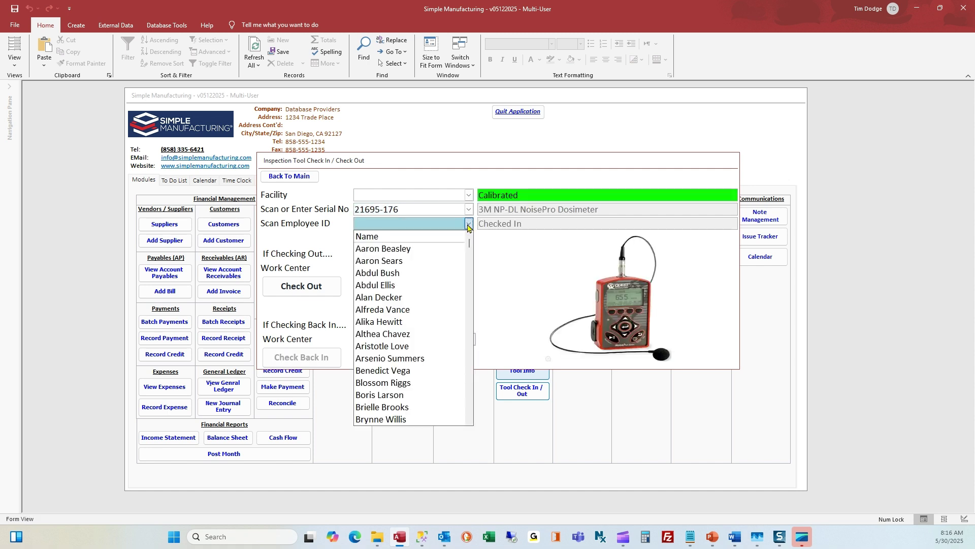
{"action": "left_click", "coordinate": [432, 290]}
{"action": "left_click", "coordinate": [468, 268]}
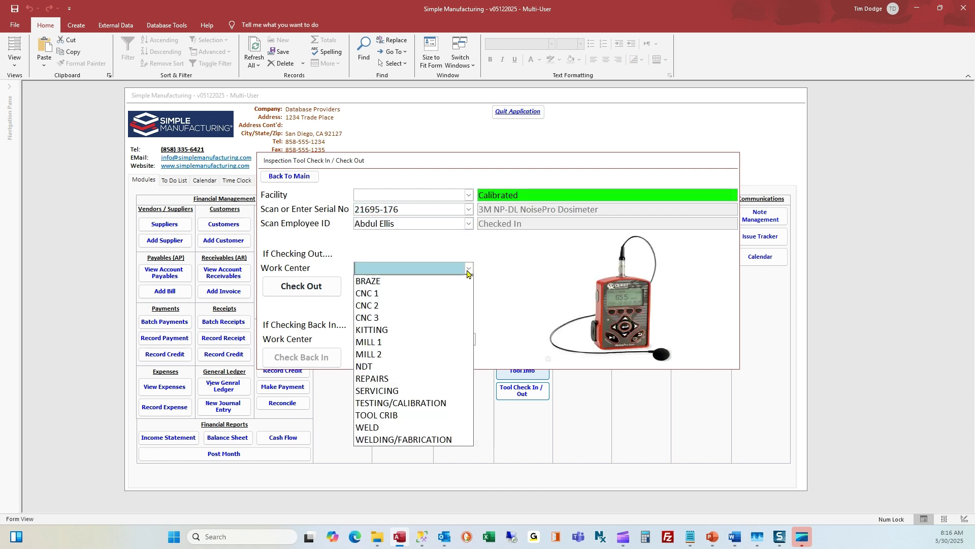
{"action": "left_click", "coordinate": [401, 366]}
{"action": "left_click", "coordinate": [301, 286]}
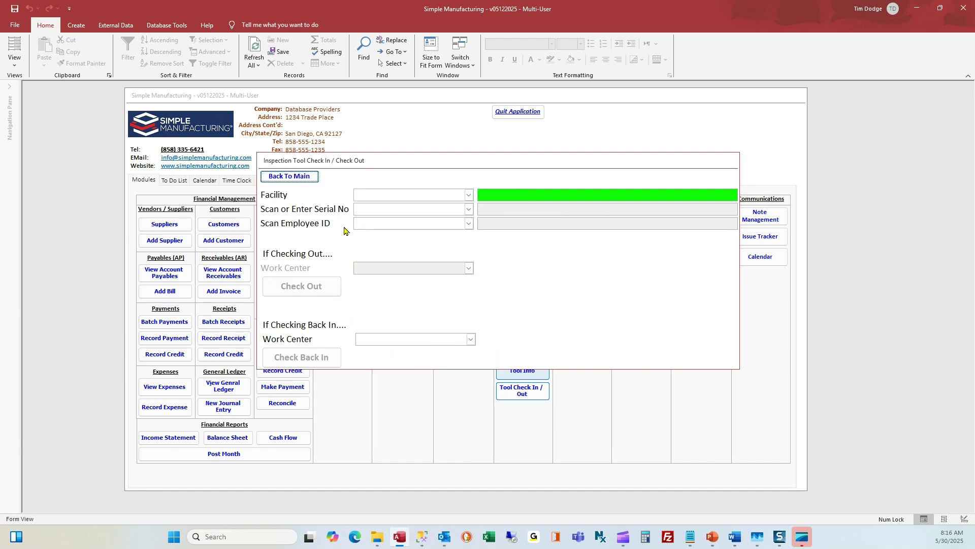
Leave the form for the main screen, start Tool Check In / Out again and look up serial number 21695-176 for check-in.
{"action": "left_click", "coordinate": [301, 179]}
{"action": "left_click", "coordinate": [522, 390]}
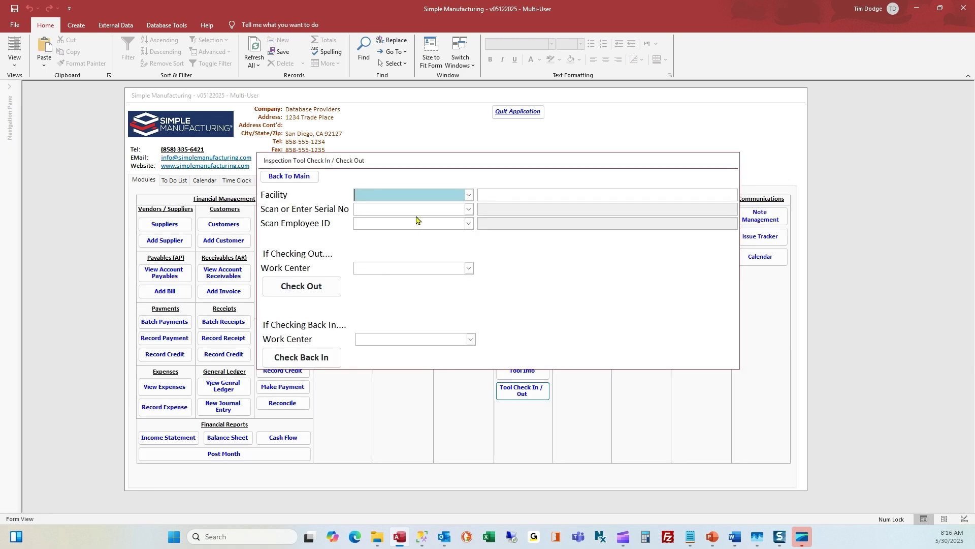
{"action": "left_click", "coordinate": [413, 210]}
{"action": "type", "text": "21695-176"}
{"action": "key", "text": "Return"}
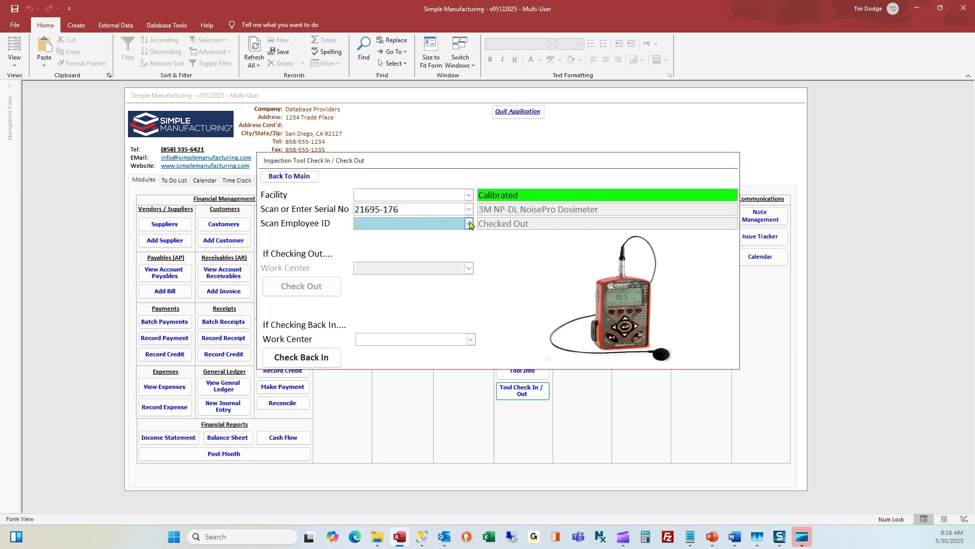
Choose the returning employee, set the check-in work center to CNC 2 and check the tool back in, answering Yes to the drop and suspect-measurement questions.
{"action": "left_click", "coordinate": [469, 224]}
{"action": "left_click", "coordinate": [447, 287]}
{"action": "left_click", "coordinate": [470, 338]}
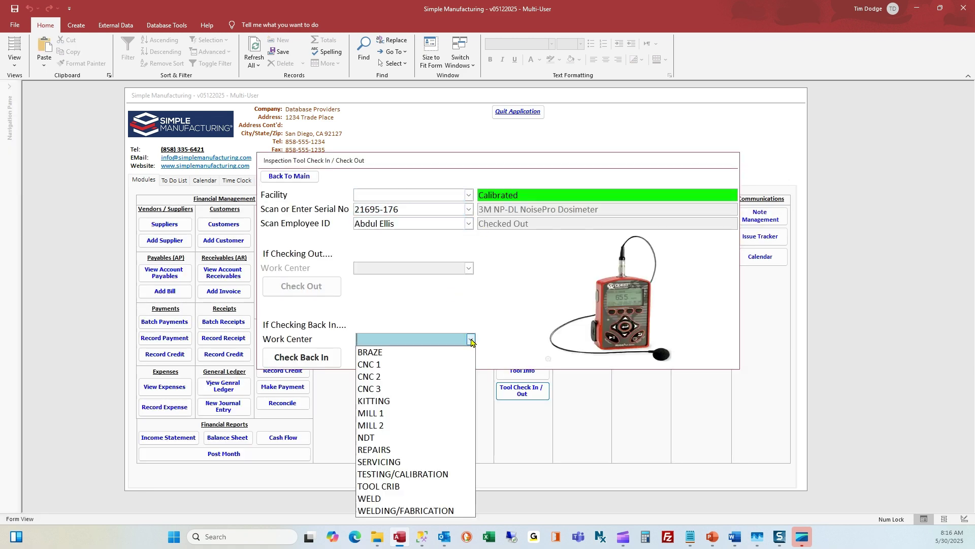
{"action": "left_click", "coordinate": [401, 377]}
{"action": "left_click", "coordinate": [322, 356]}
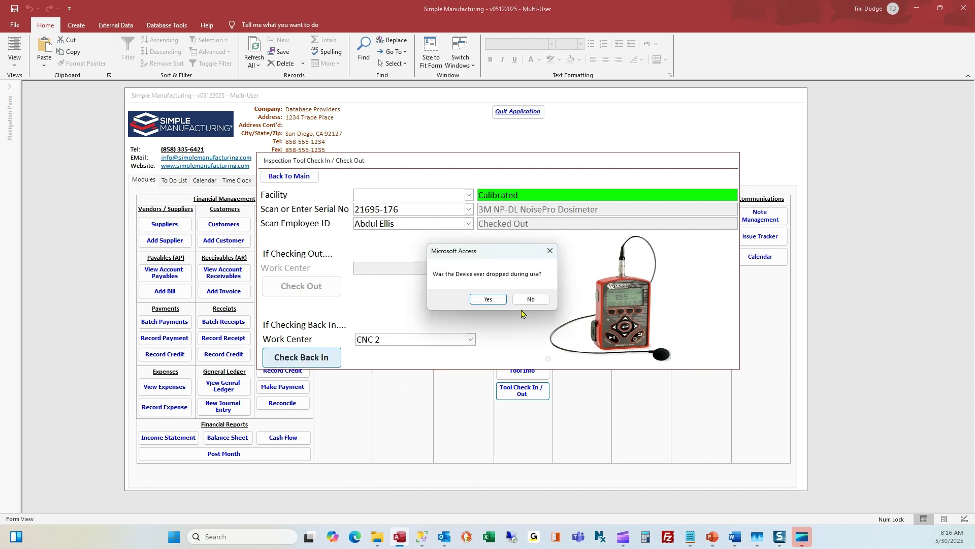
{"action": "left_click", "coordinate": [481, 302]}
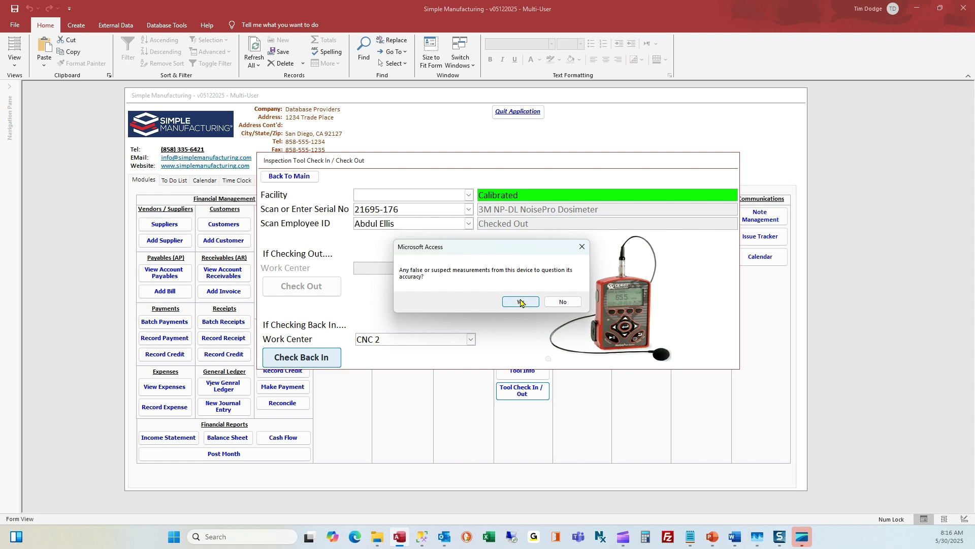
{"action": "left_click", "coordinate": [520, 301]}
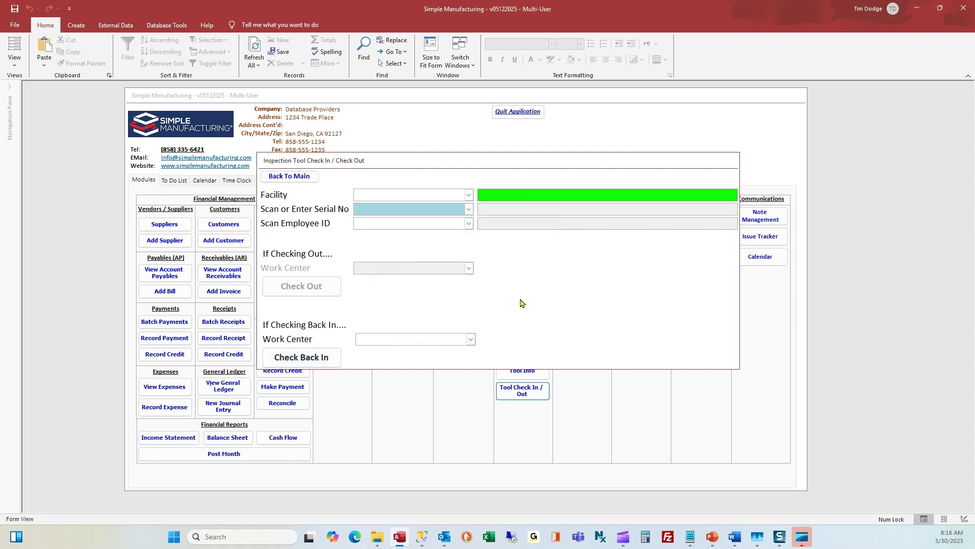
Go back to the main screen, open Tool Info and filter the device listing by serial number 21695-176.
{"action": "left_click", "coordinate": [293, 178]}
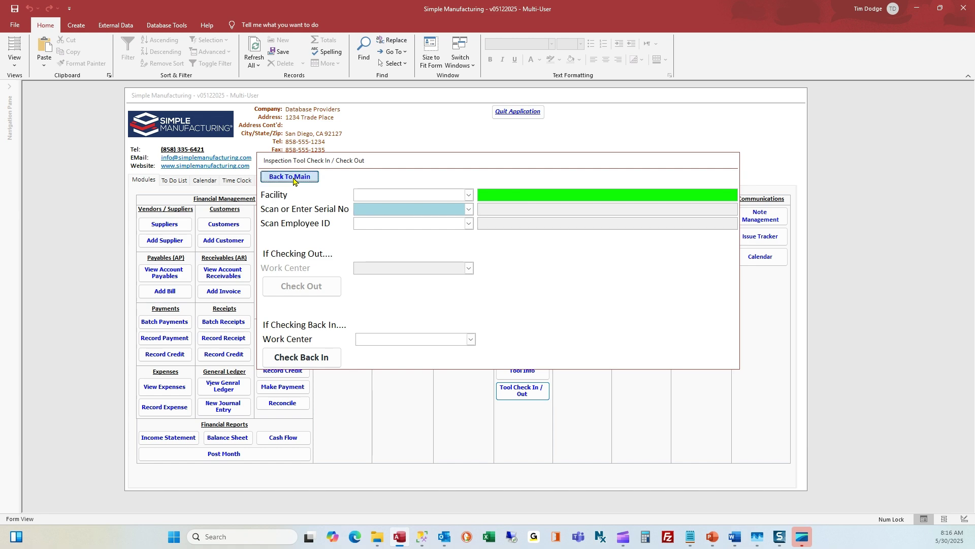
{"action": "left_click", "coordinate": [520, 376]}
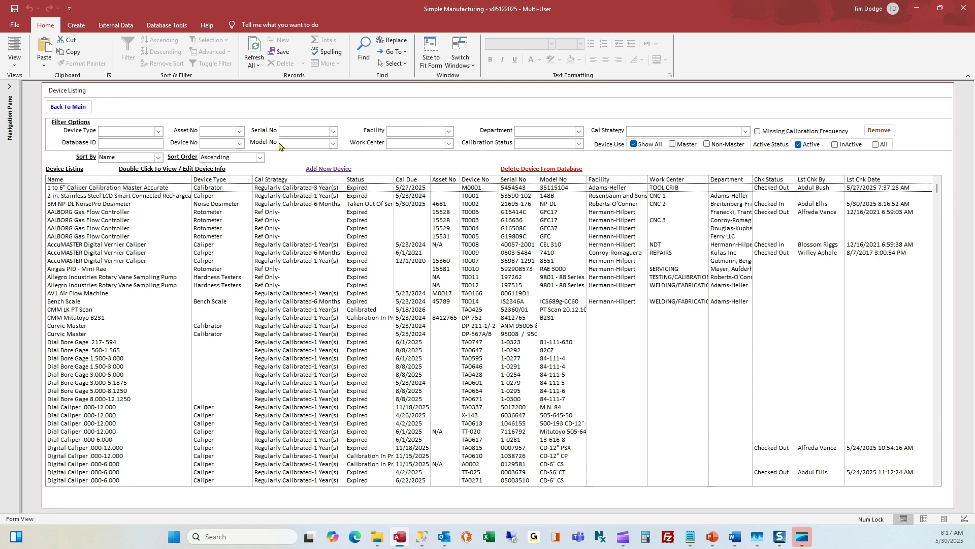
{"action": "left_click", "coordinate": [291, 132]}
{"action": "key", "text": "ctrl+v"}
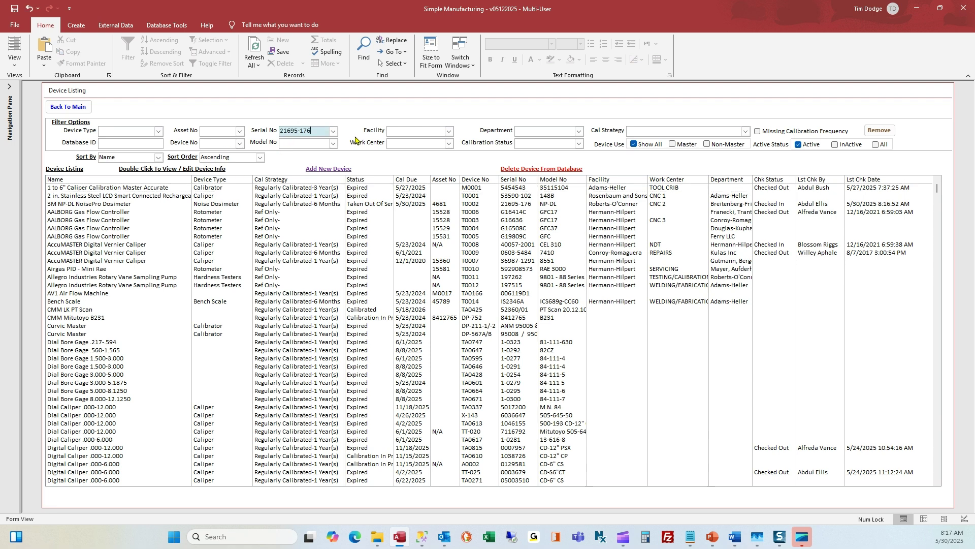
{"action": "key", "text": "Tab"}
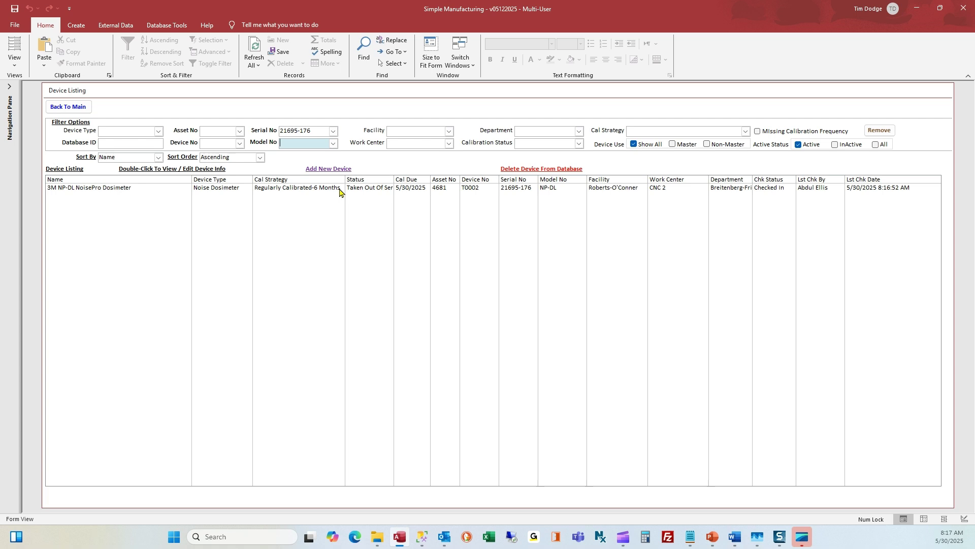
Open the 3M NP-DL NoisePro Dosimeter record and examine its current status and next calibration due date.
{"action": "left_click", "coordinate": [340, 189]}
{"action": "double_click", "coordinate": [339, 189]}
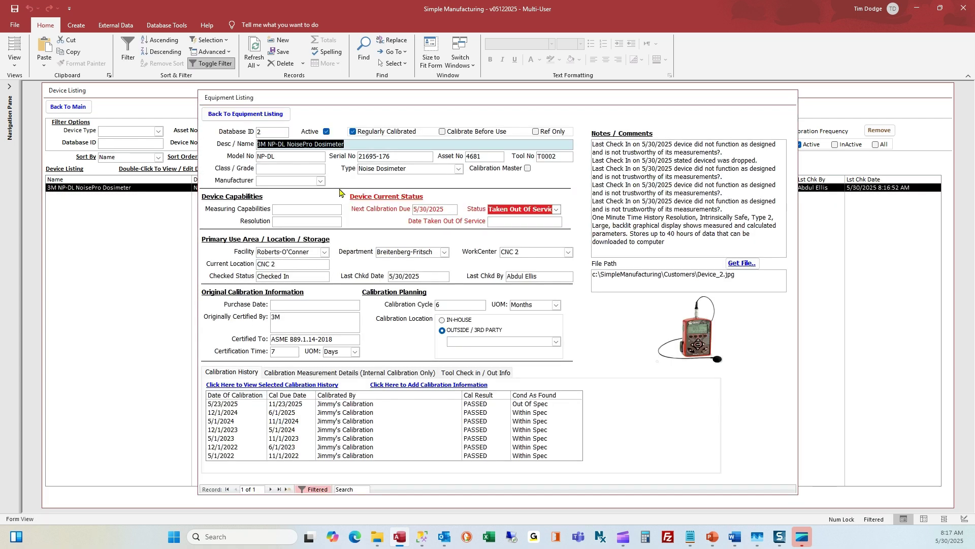
{"action": "left_click", "coordinate": [503, 210]}
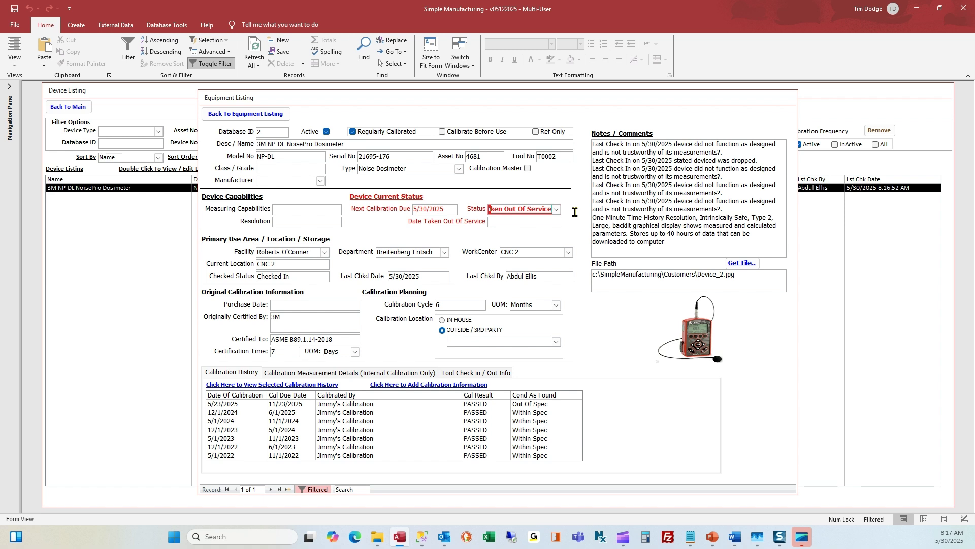
{"action": "left_click", "coordinate": [432, 208]}
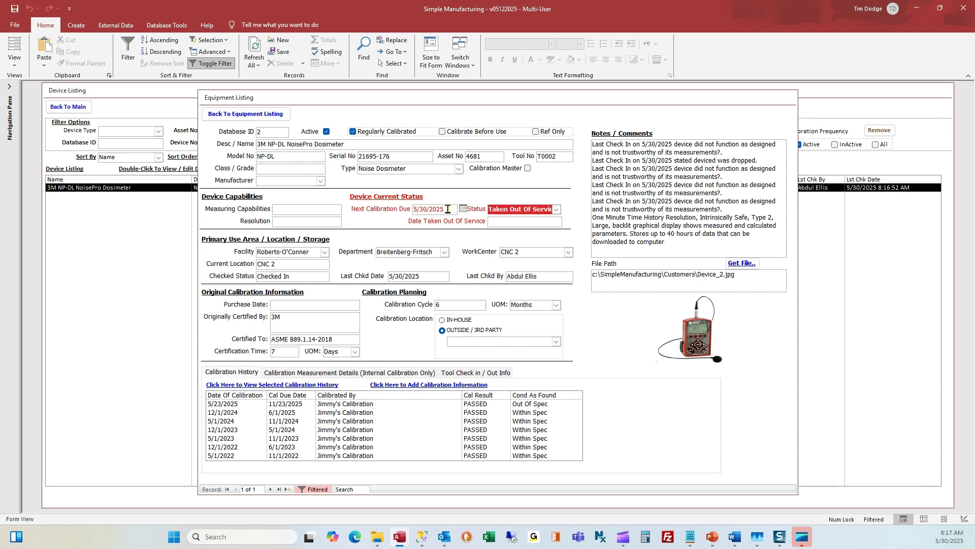